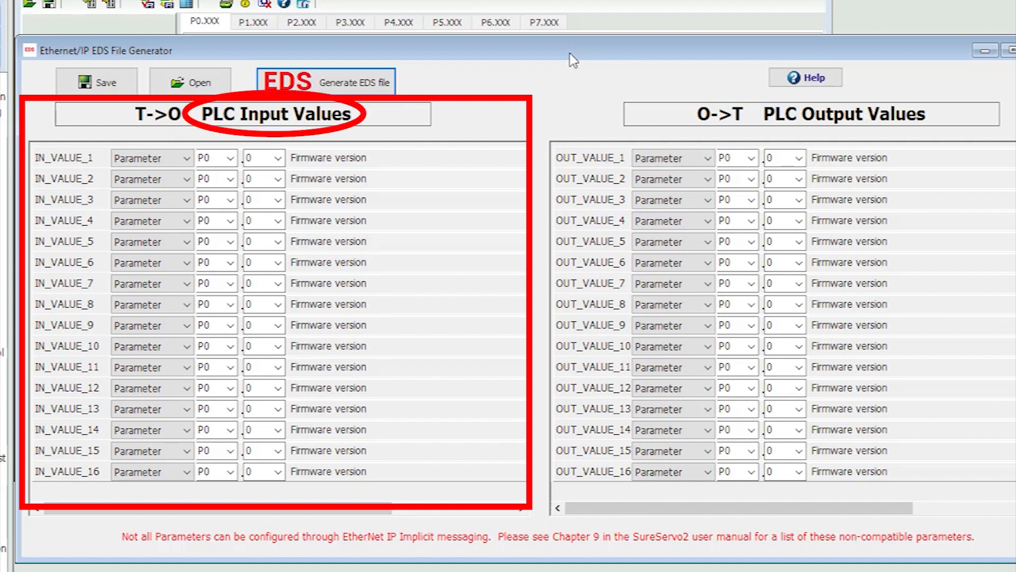
# Step: Assign parameter P5.123 to IN_VALUE_1 in the PLC input values
pyautogui.click(230, 158)
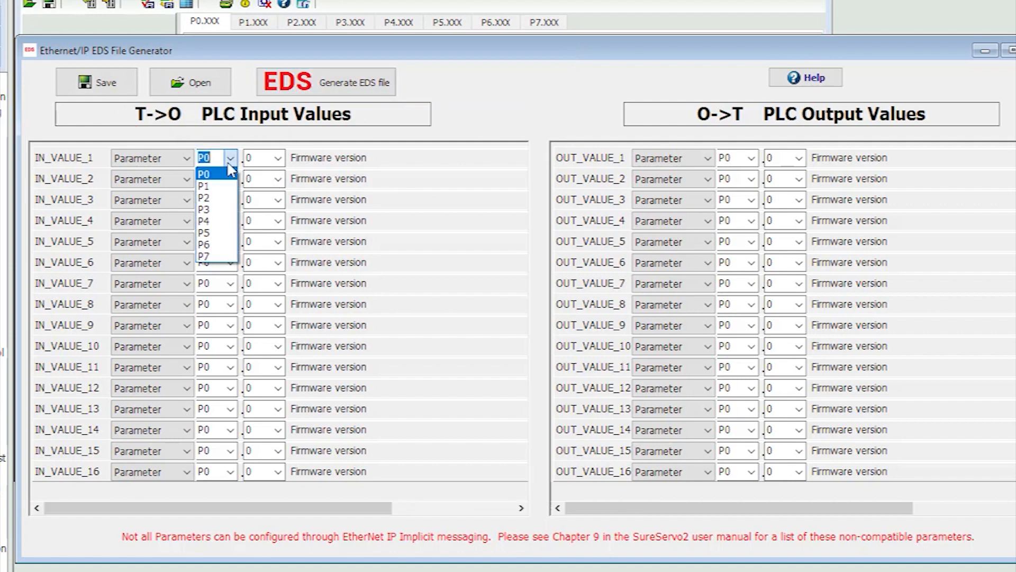
pyautogui.click(204, 233)
pyautogui.click(278, 157)
pyautogui.moveTo(278, 183); pyautogui.dragTo(280, 240)
pyautogui.click(263, 256)
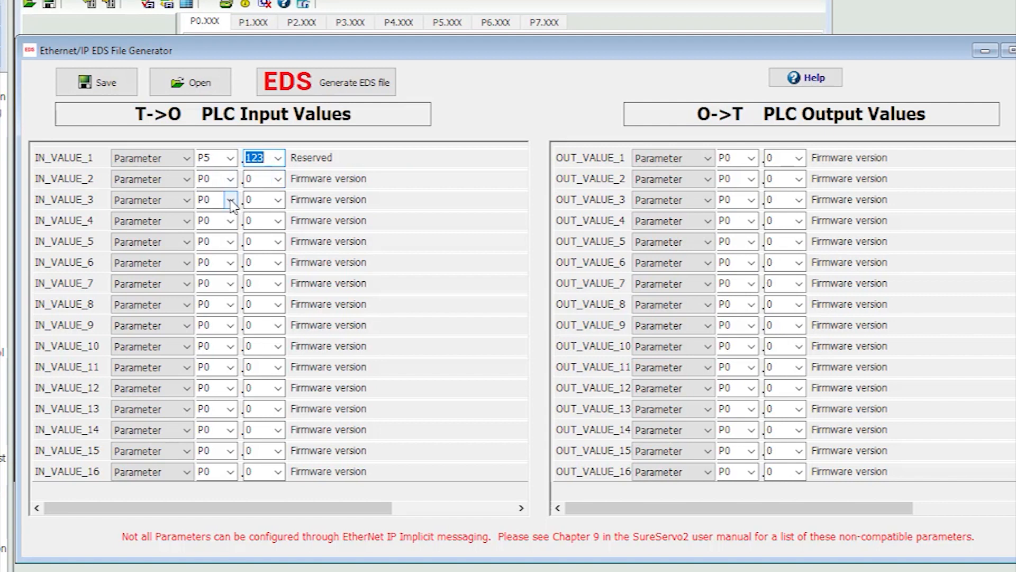
# Step: Assign parameter P0.1 to IN_VALUE_3 and P4.8 to IN_VALUE_4 in the PLC input values
pyautogui.click(278, 199)
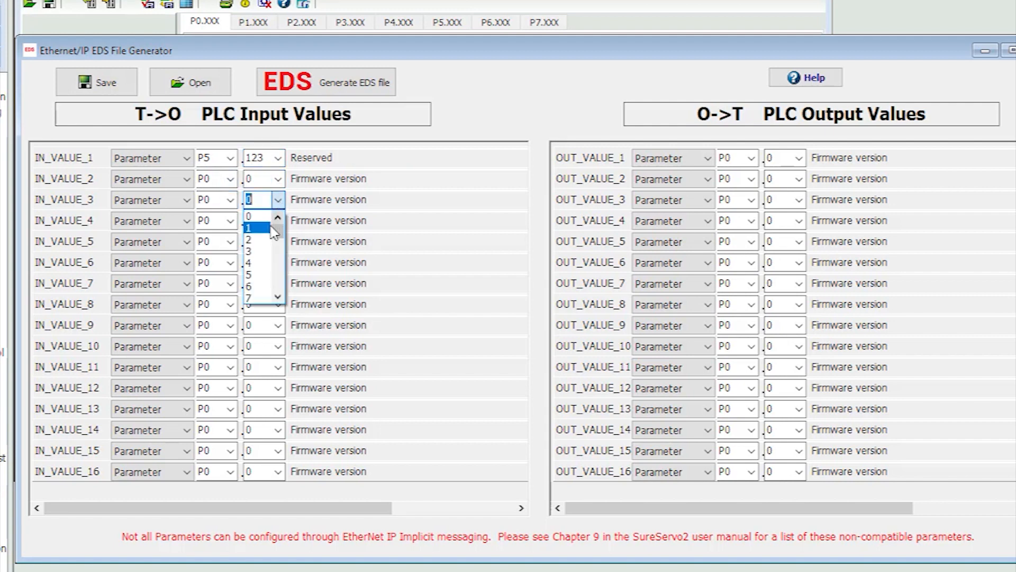
pyautogui.click(271, 222)
pyautogui.click(231, 222)
pyautogui.click(211, 283)
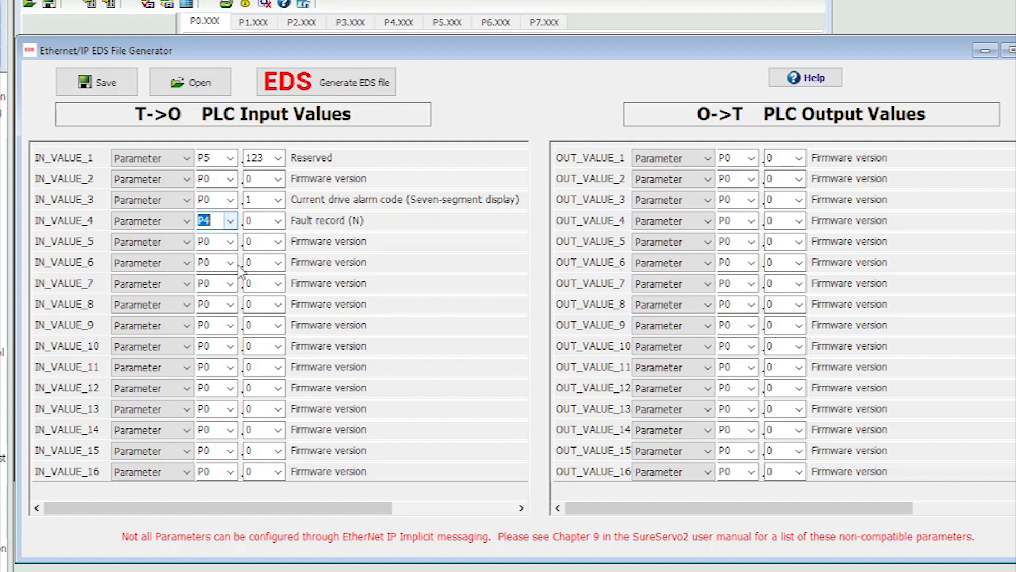
pyautogui.click(278, 221)
pyautogui.click(279, 299)
pyautogui.click(256, 248)
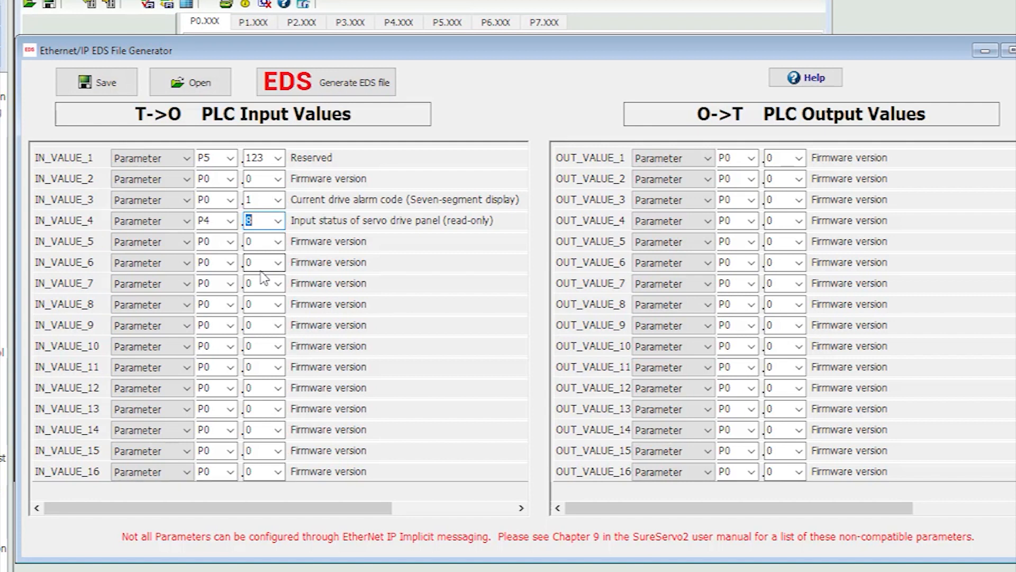
# Step: Assign parameter P2.30 to OUT_VALUE_1 in the PLC output values
pyautogui.click(752, 159)
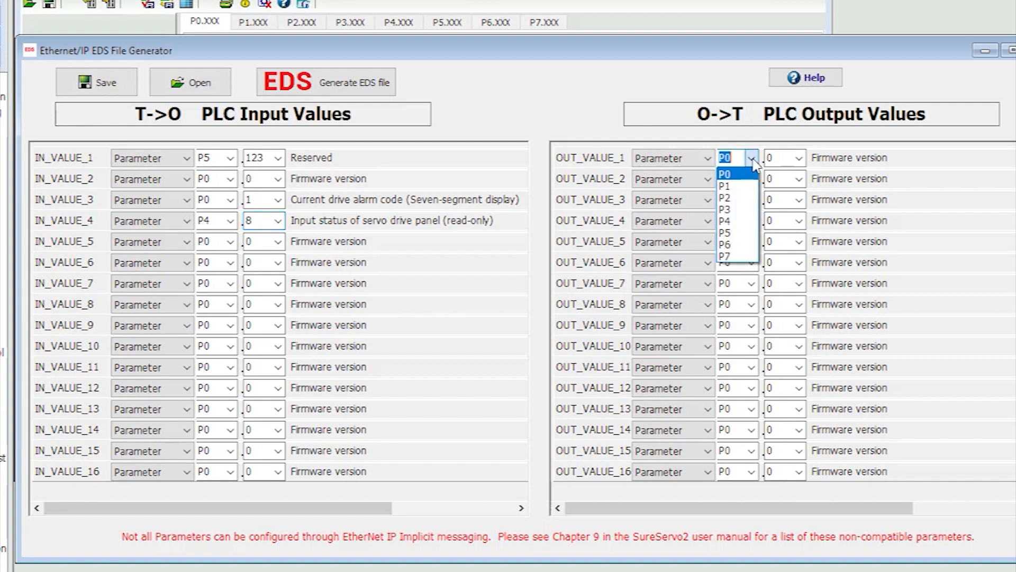
pyautogui.click(728, 197)
pyautogui.click(800, 157)
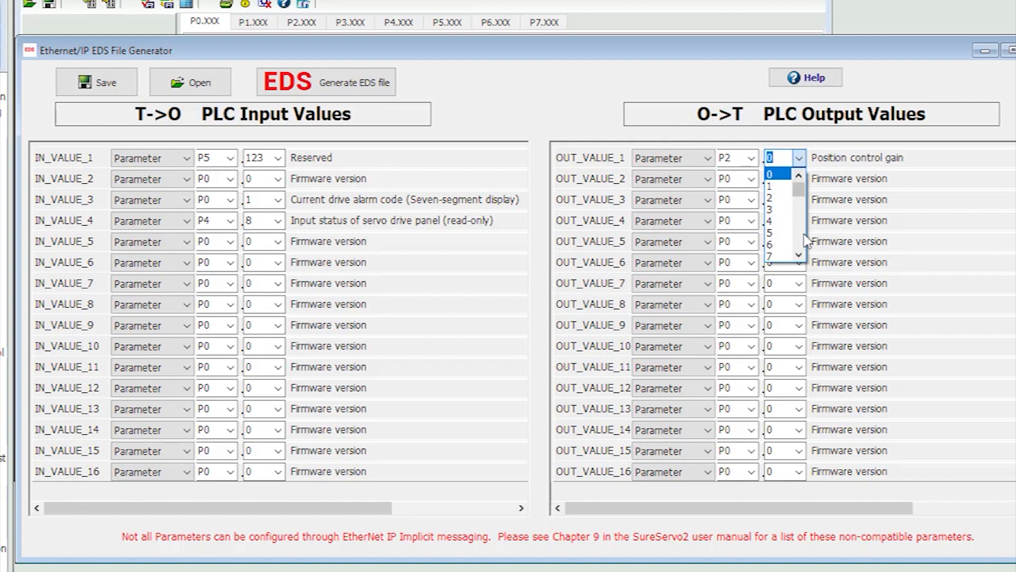
pyautogui.scroll(-9, 779, 222)
pyautogui.click(774, 198)
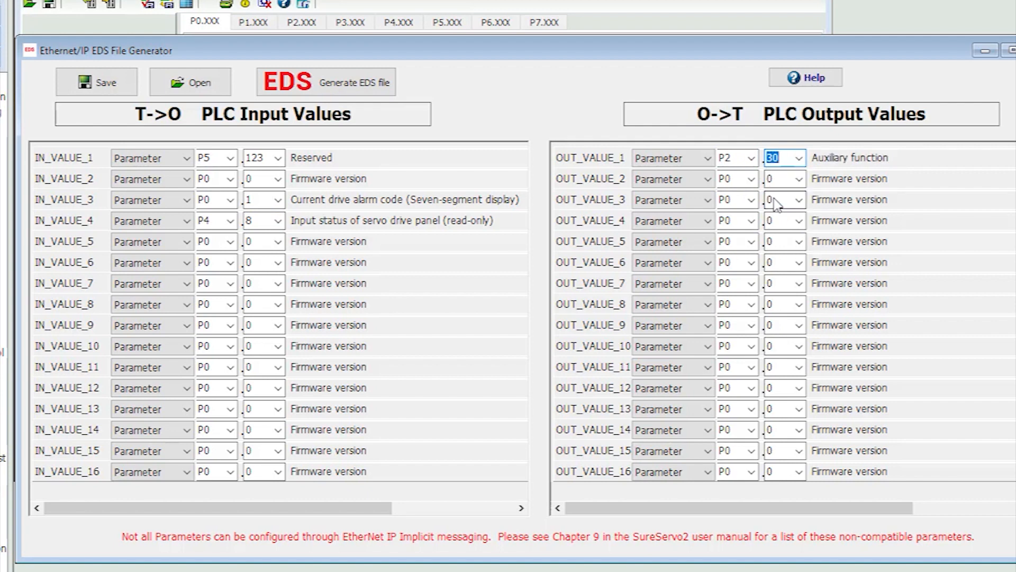
# Step: Assign parameter P5.112 to OUT_VALUE_2 in the PLC output values
pyautogui.click(751, 179)
pyautogui.click(733, 253)
pyautogui.click(799, 179)
pyautogui.moveTo(800, 210); pyautogui.dragTo(793, 266)
pyautogui.click(793, 267)
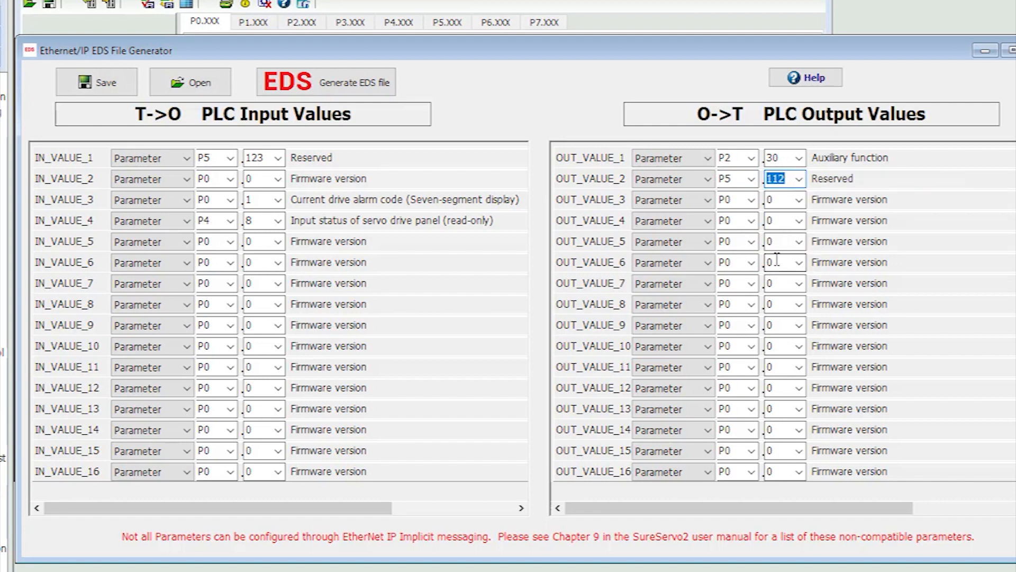
# Step: Assign parameter P5.122 to OUT_VALUE_3 in the PLC output values
pyautogui.click(752, 201)
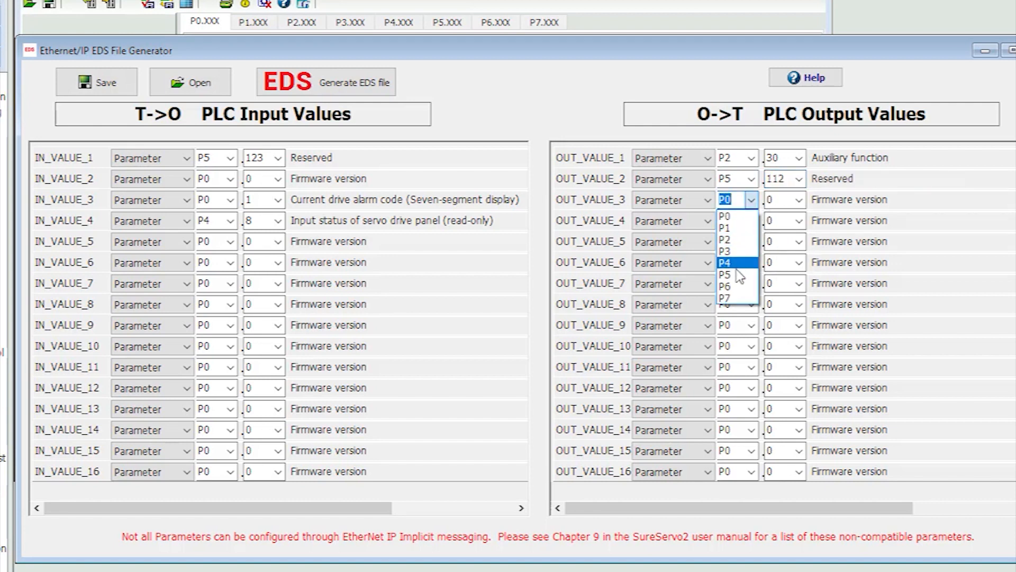
pyautogui.click(726, 274)
pyautogui.click(799, 200)
pyautogui.moveTo(801, 246); pyautogui.dragTo(802, 283)
pyautogui.click(783, 284)
# Step: Assign parameter P0.2 to OUT_VALUE_4 and generate the EDS file from the configured values
pyautogui.click(752, 221)
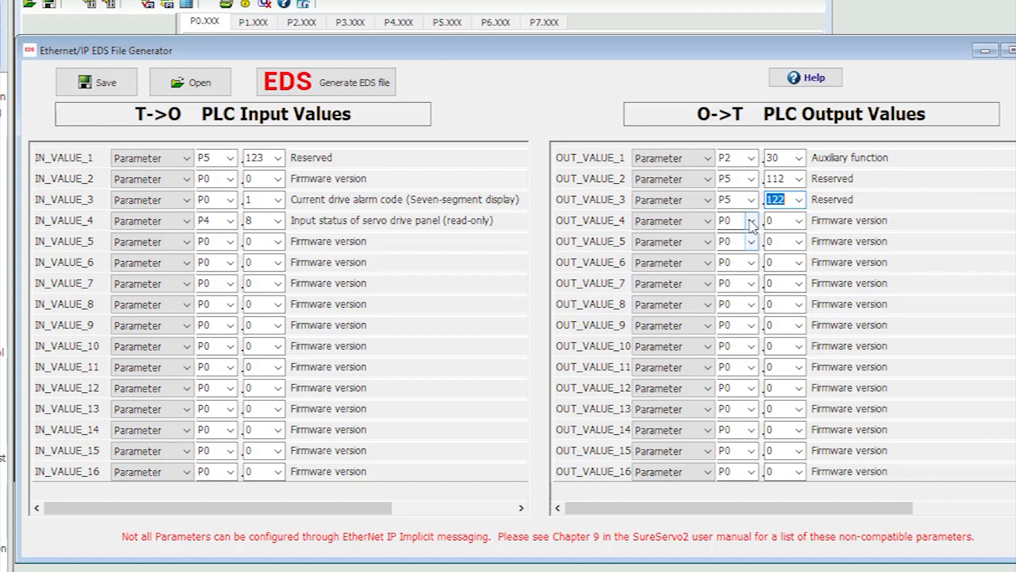
pyautogui.click(726, 233)
pyautogui.click(799, 221)
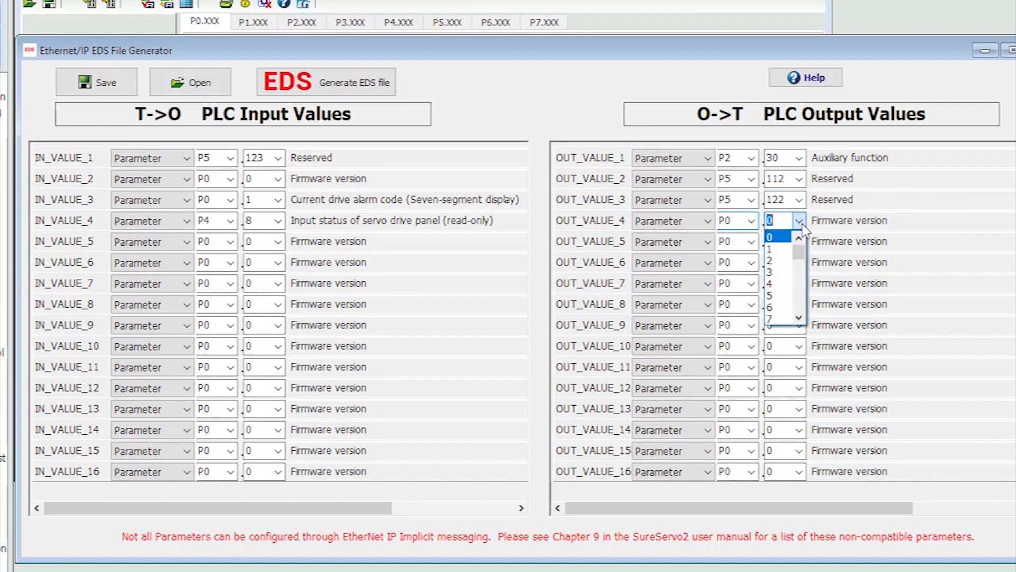
pyautogui.click(789, 260)
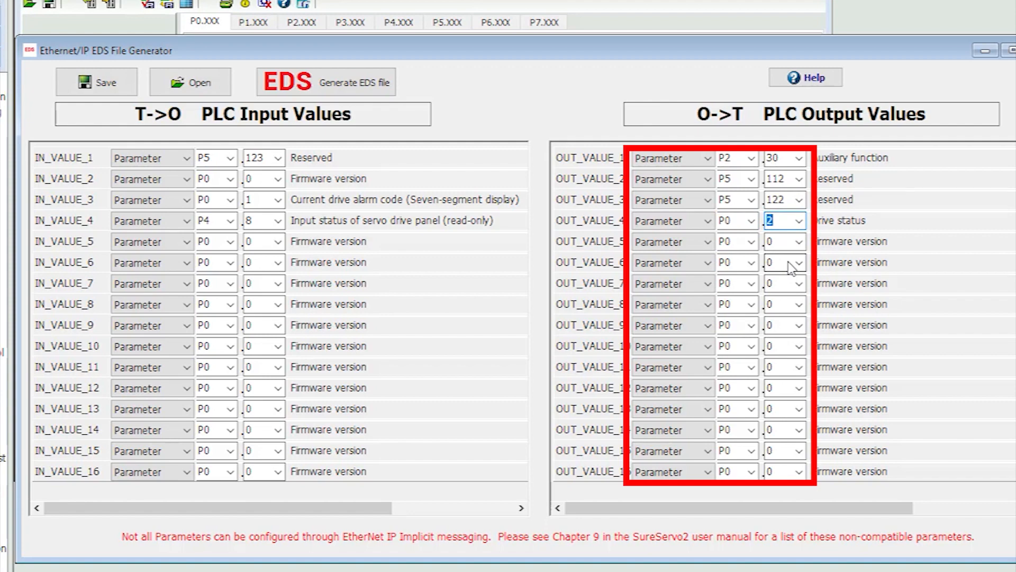
pyautogui.click(337, 84)
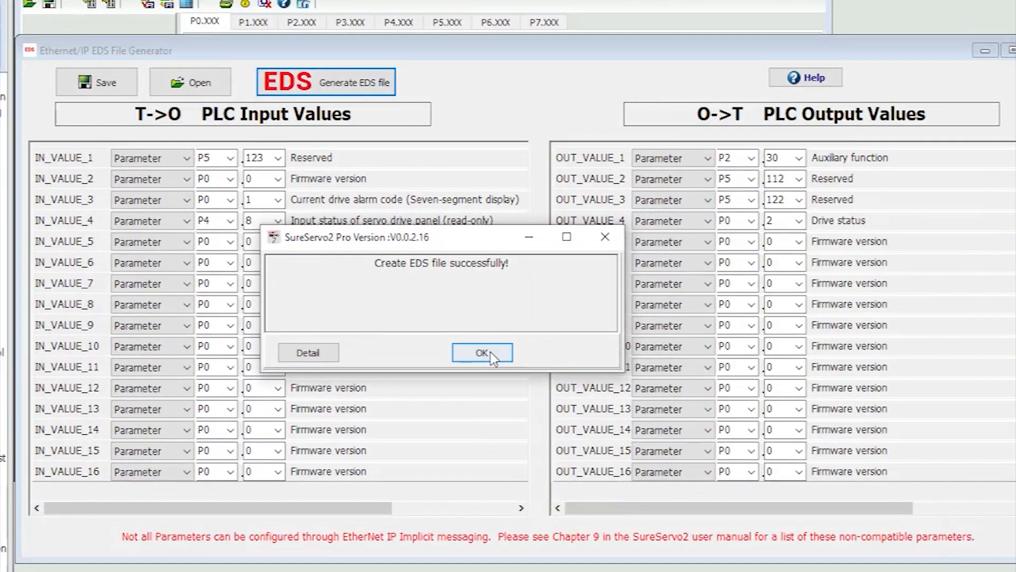
pyautogui.click(482, 353)
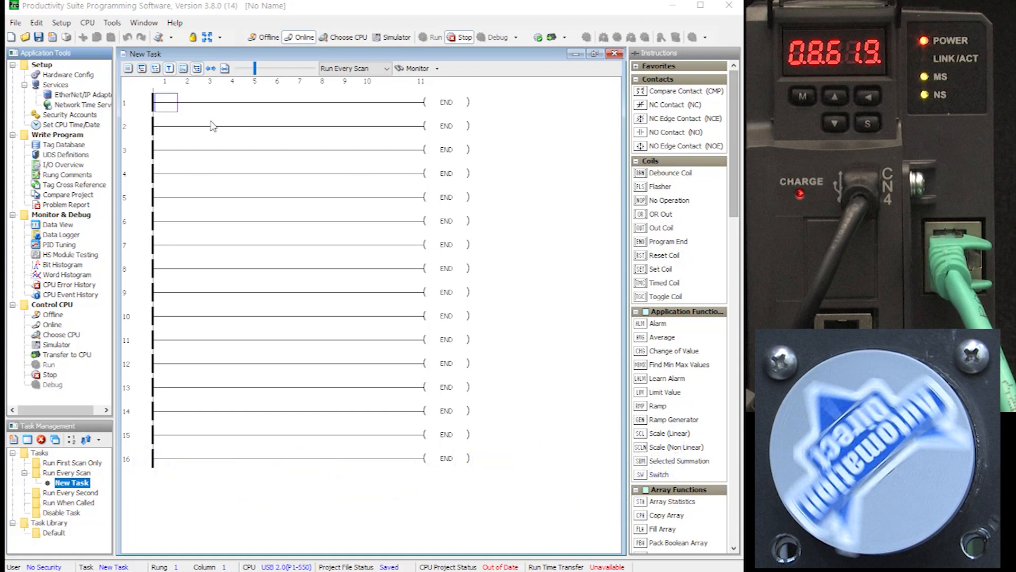
# Step: In Productivity Suite's hardware configuration, give the P1-550 CPU's external Ethernet port the fixed IP address 192.168.1.1
pyautogui.click(71, 77)
pyautogui.doubleClick(73, 79)
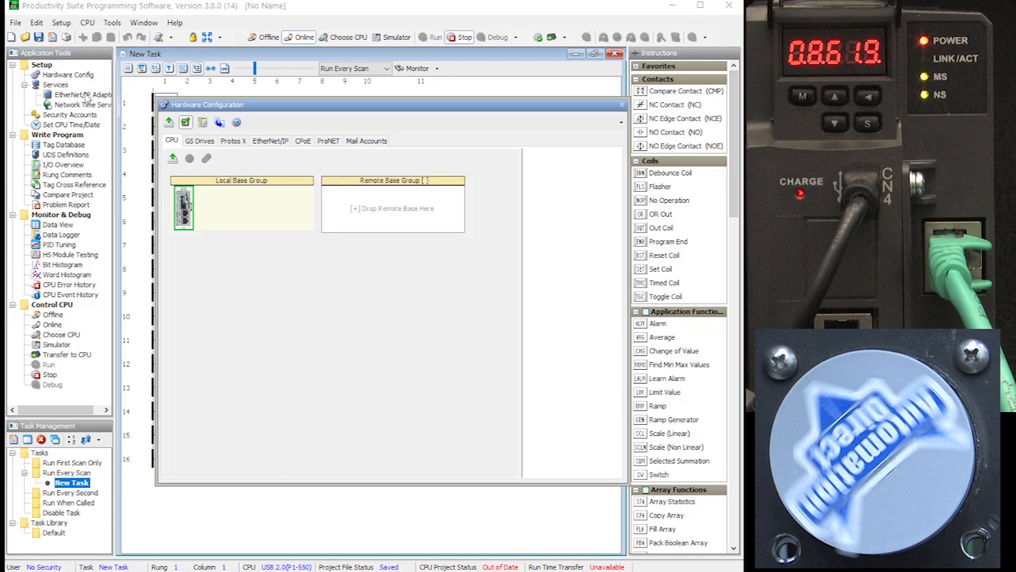
pyautogui.click(186, 206)
pyautogui.doubleClick(186, 207)
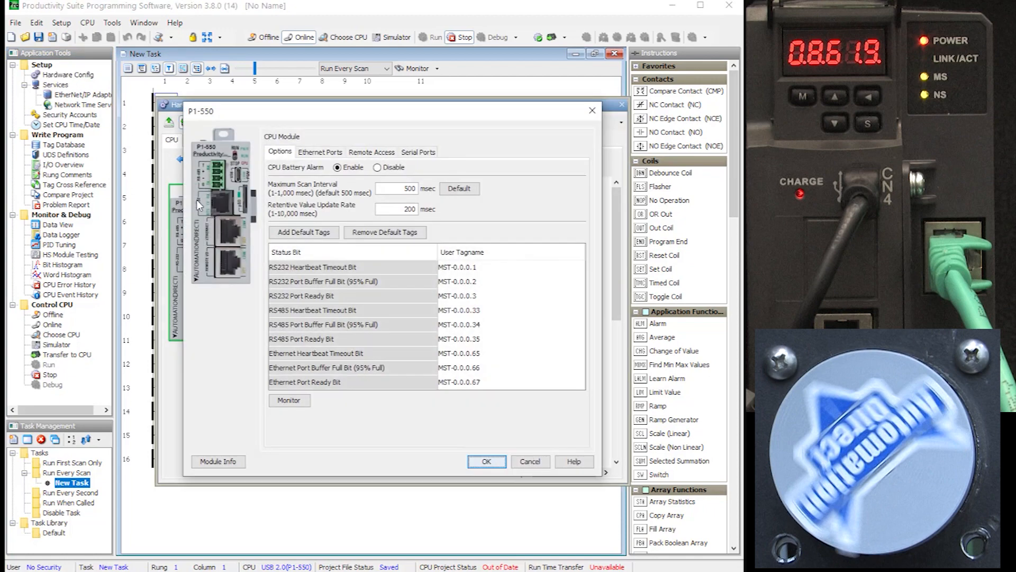
pyautogui.click(325, 153)
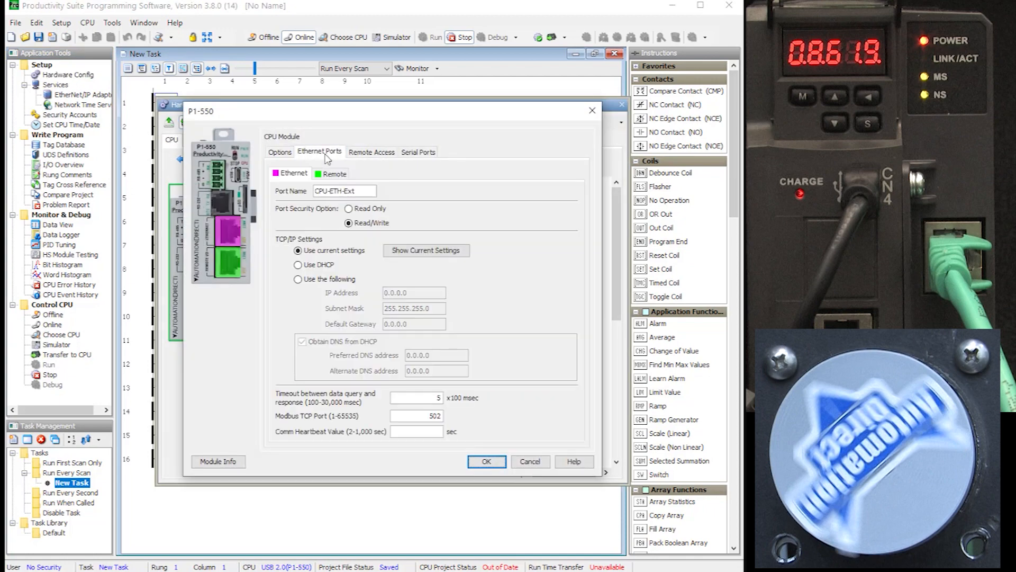
pyautogui.moveTo(413, 293); pyautogui.dragTo(365, 294)
pyautogui.write('192.168.1.1')
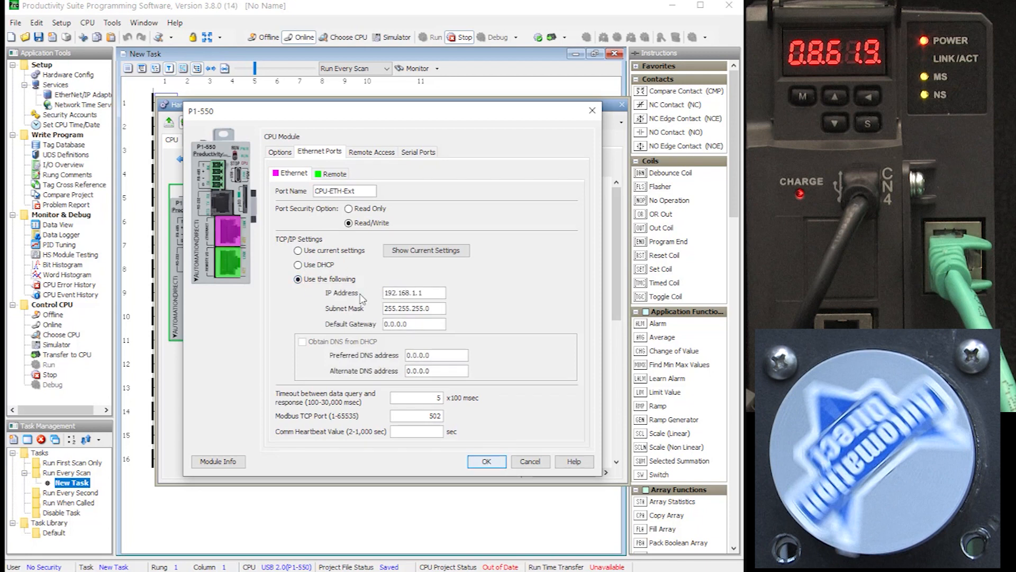
pyautogui.click(480, 463)
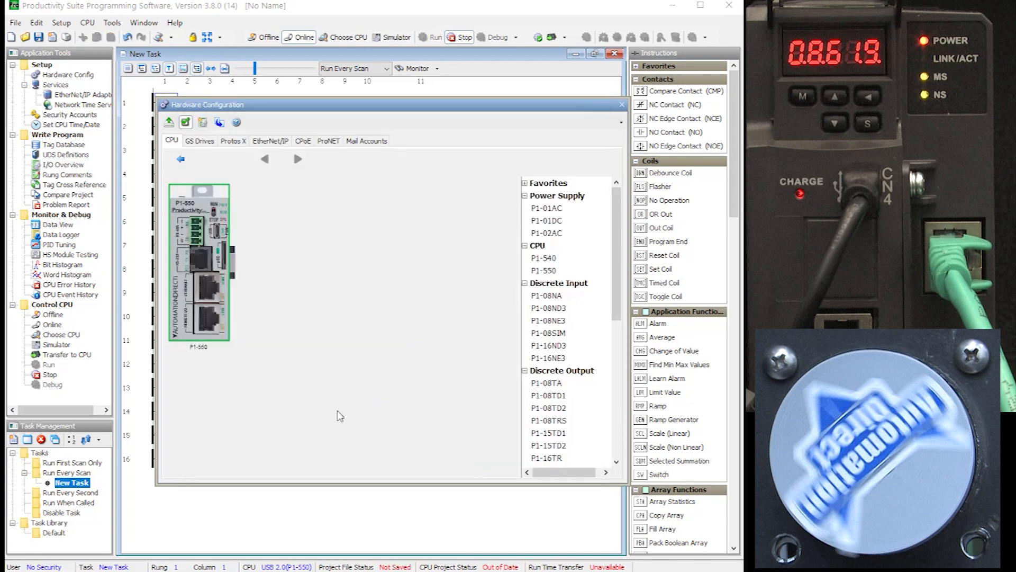
# Step: Import the EDS file "ss2 in pr mode.eds" into the EtherNet/IP device list
pyautogui.click(272, 142)
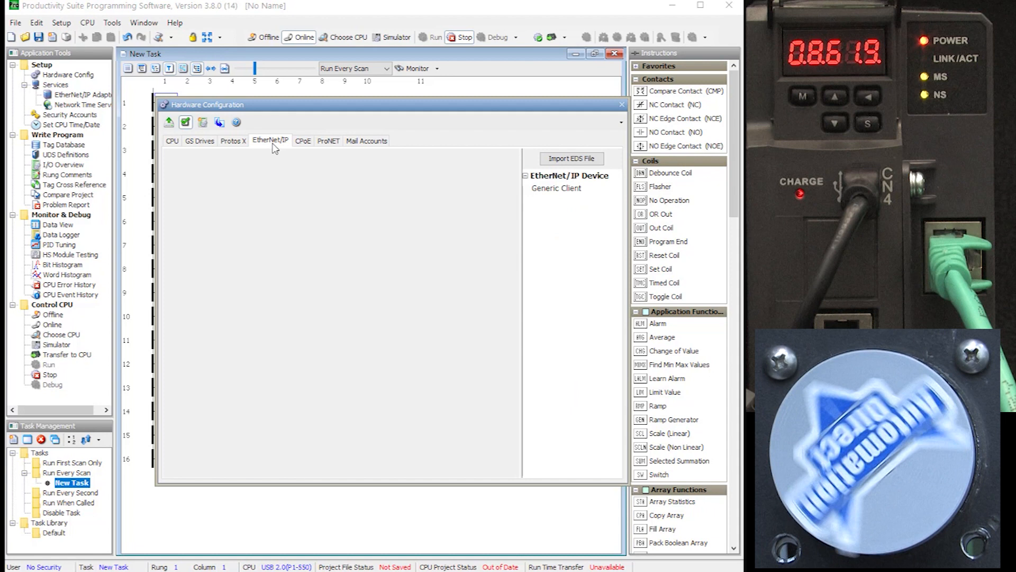
pyautogui.click(572, 158)
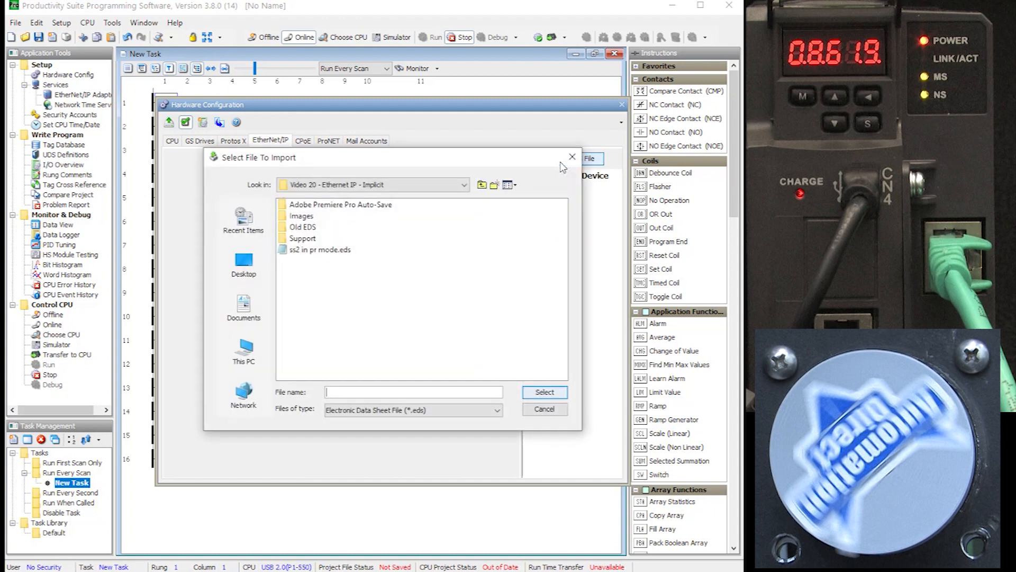
pyautogui.doubleClick(314, 255)
pyautogui.click(362, 332)
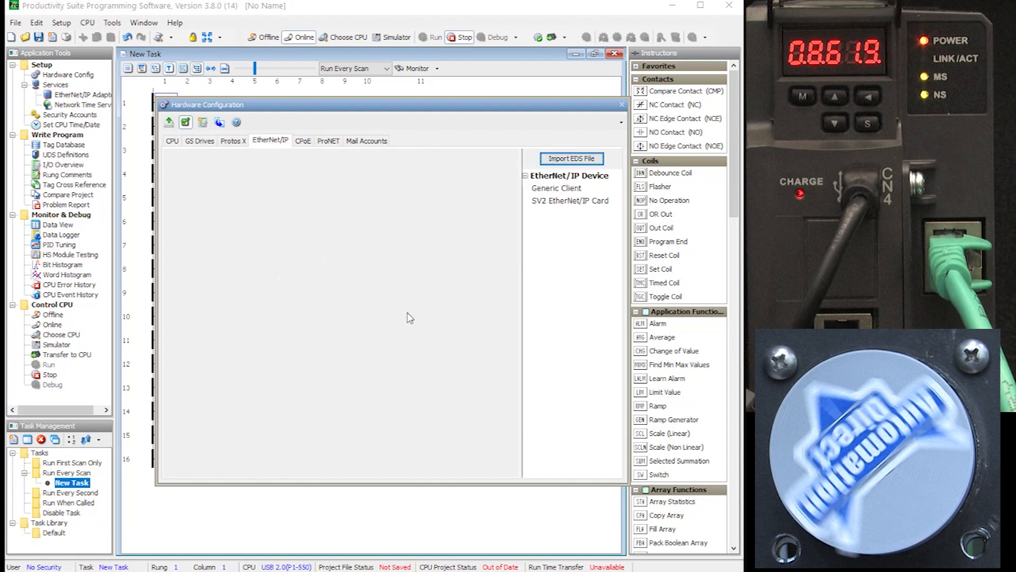
# Step: Add an SV2 EtherNet/IP Card device named SureServo2 with IP address 192.168.1.10, using a structure named SV2
pyautogui.moveTo(570, 200); pyautogui.dragTo(256, 214)
pyautogui.click(307, 232)
pyautogui.write('SureServo2')
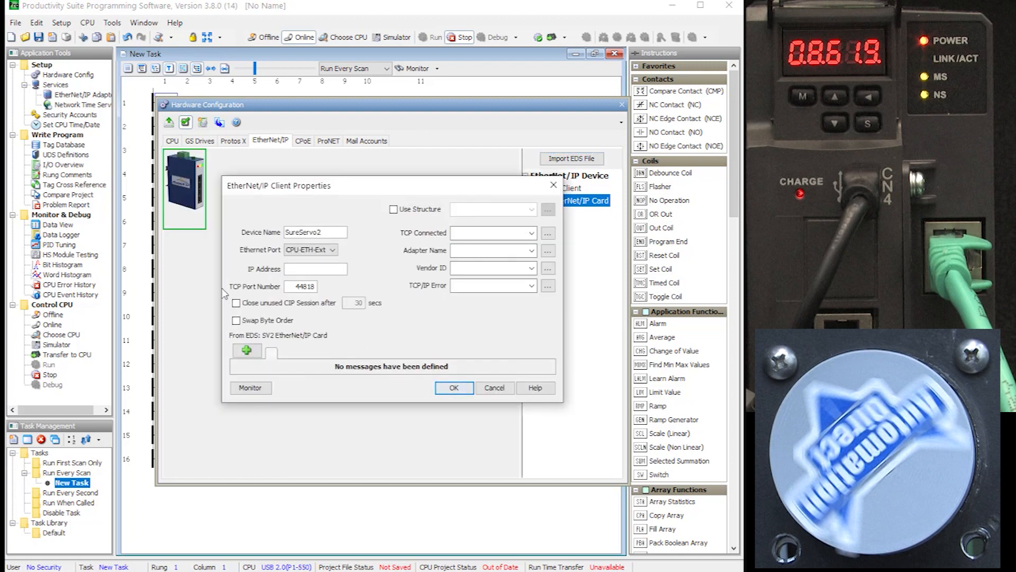
pyautogui.write('192.168.1.10')
pyautogui.click(393, 209)
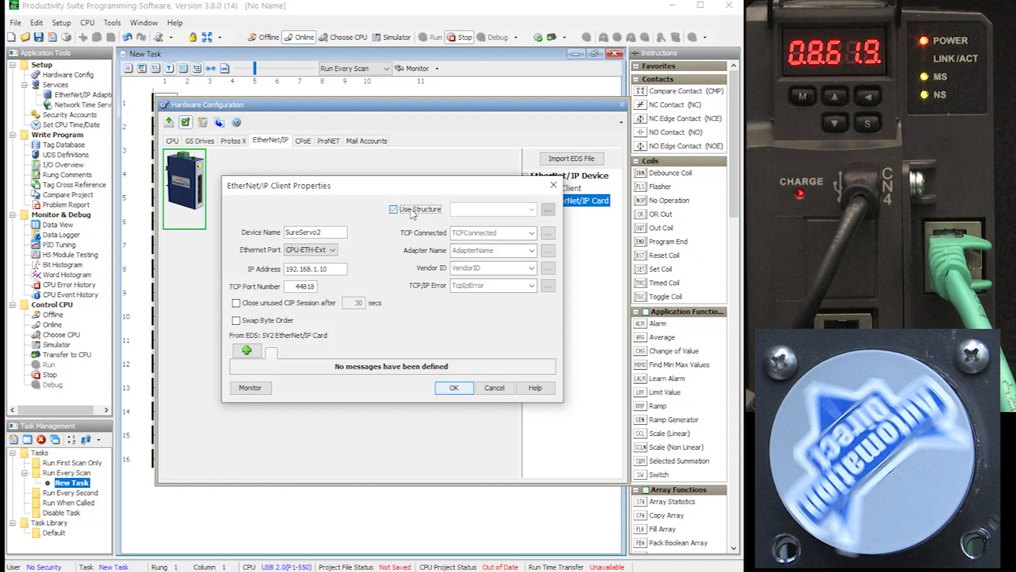
pyautogui.write('SV2')
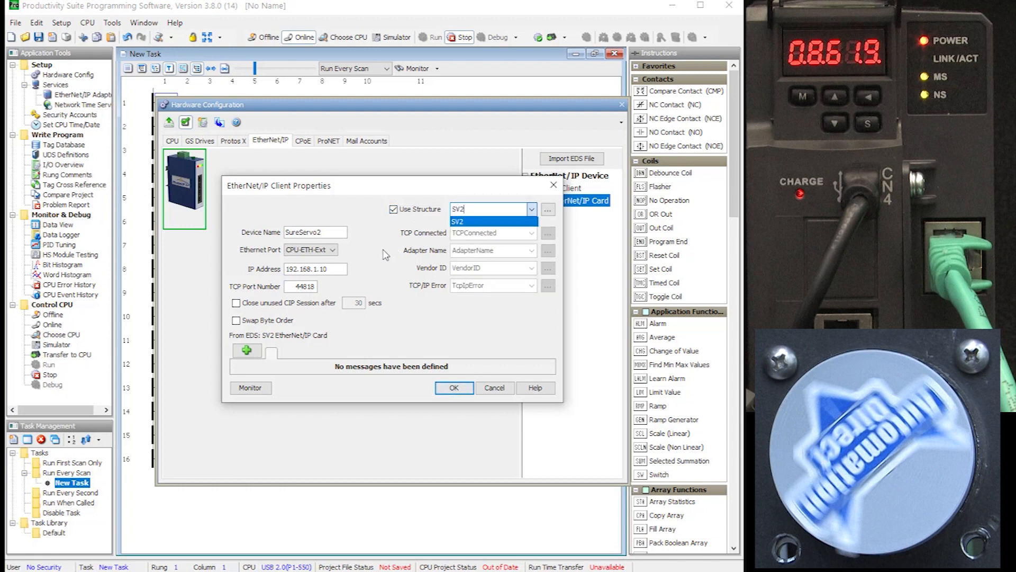
# Step: Add an Exclusive Owner message to the SureServo2 client
pyautogui.click(246, 350)
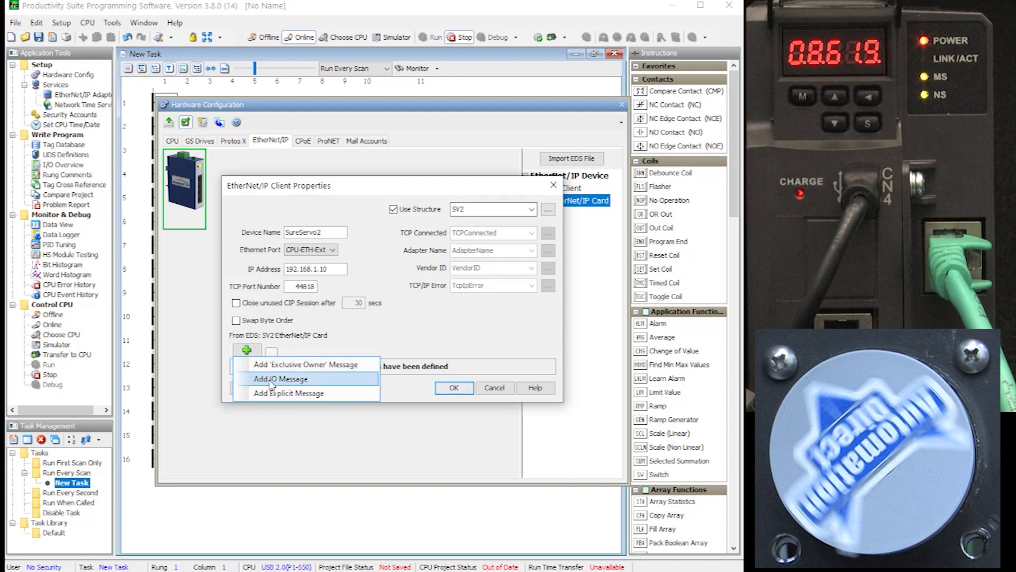
pyautogui.click(334, 364)
pyautogui.moveTo(381, 192); pyautogui.dragTo(326, 85)
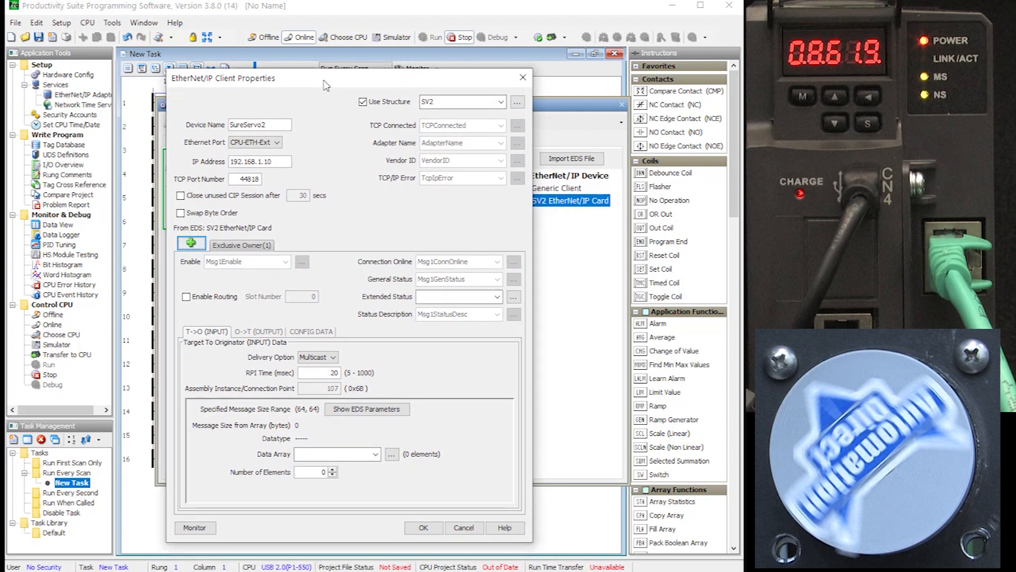
# Step: Set the T->O input data to Unicast delivery with a 250 msec RPI time, and review its EDS parameters
pyautogui.click(333, 358)
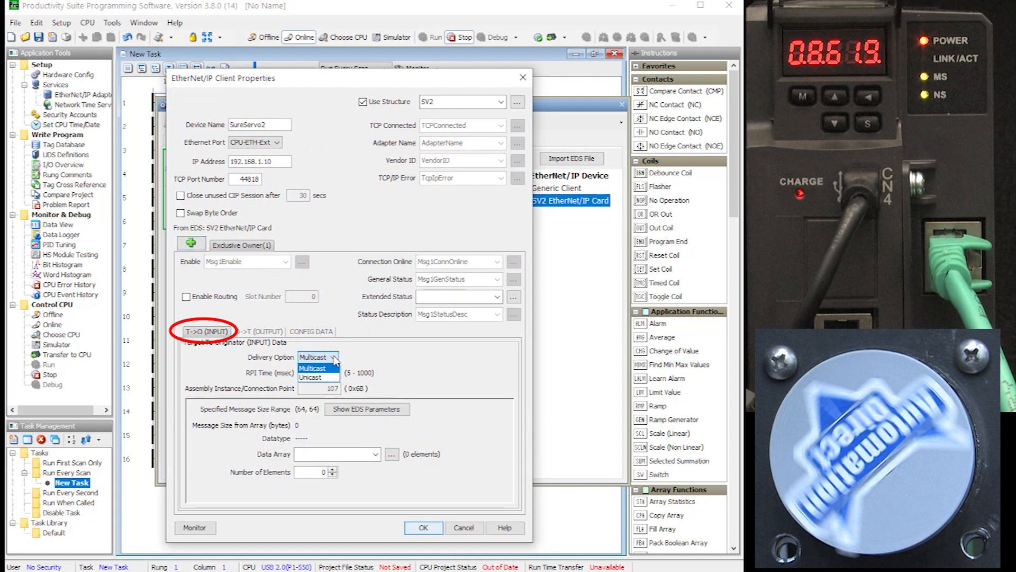
pyautogui.click(325, 377)
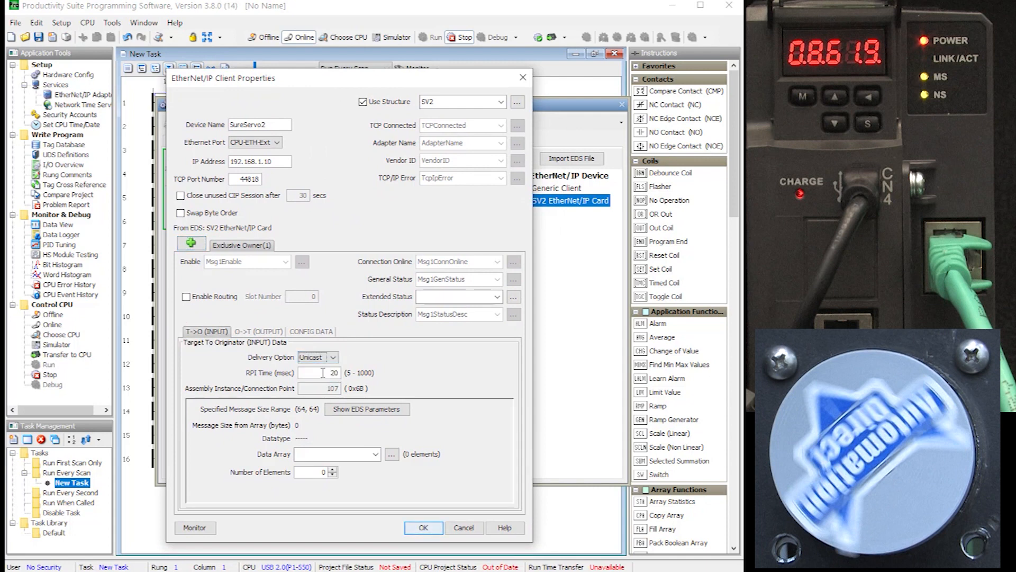
pyautogui.doubleClick(323, 373)
pyautogui.write('25')
pyautogui.click(387, 413)
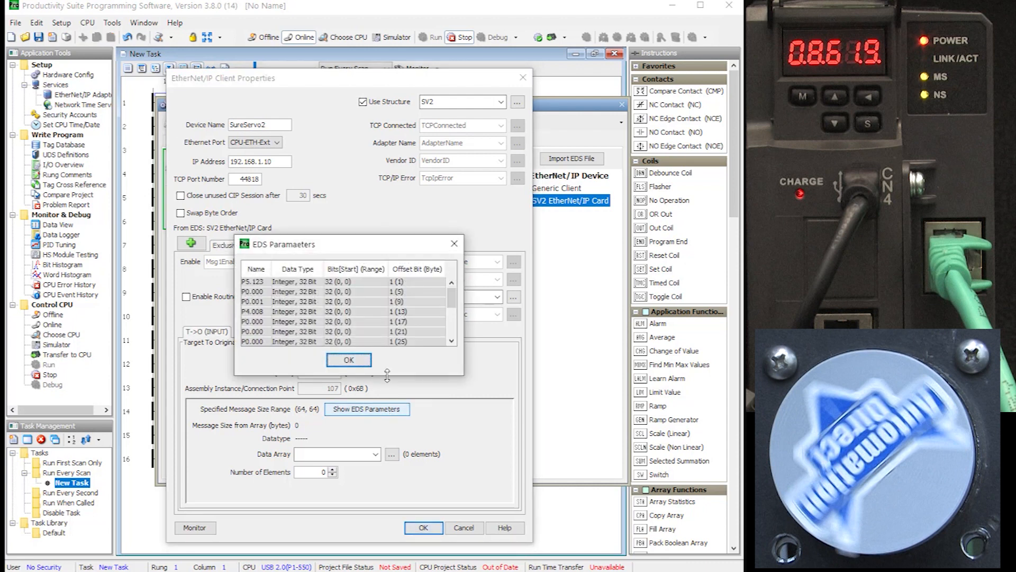
pyautogui.moveTo(388, 376); pyautogui.dragTo(388, 493)
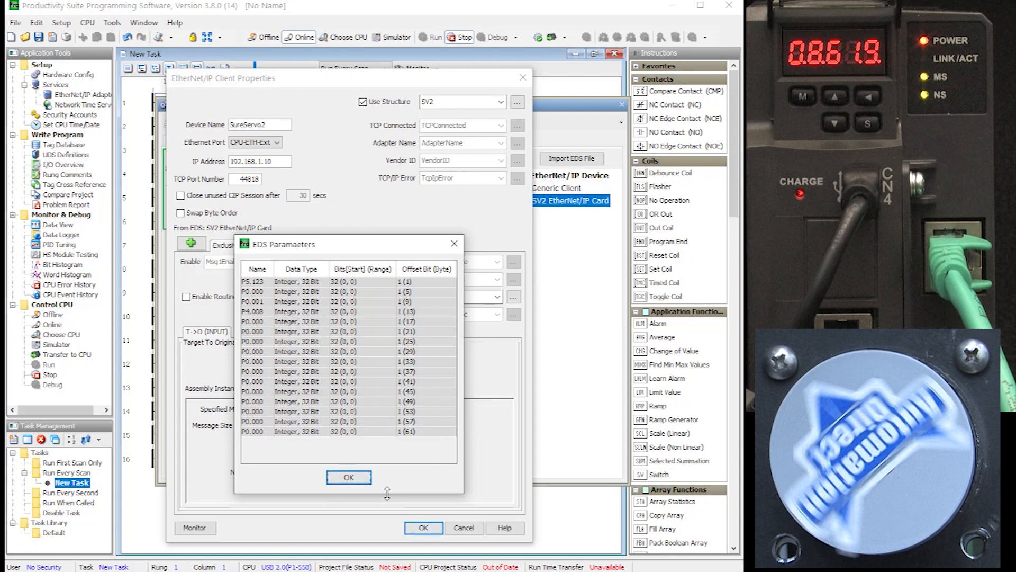
pyautogui.click(349, 478)
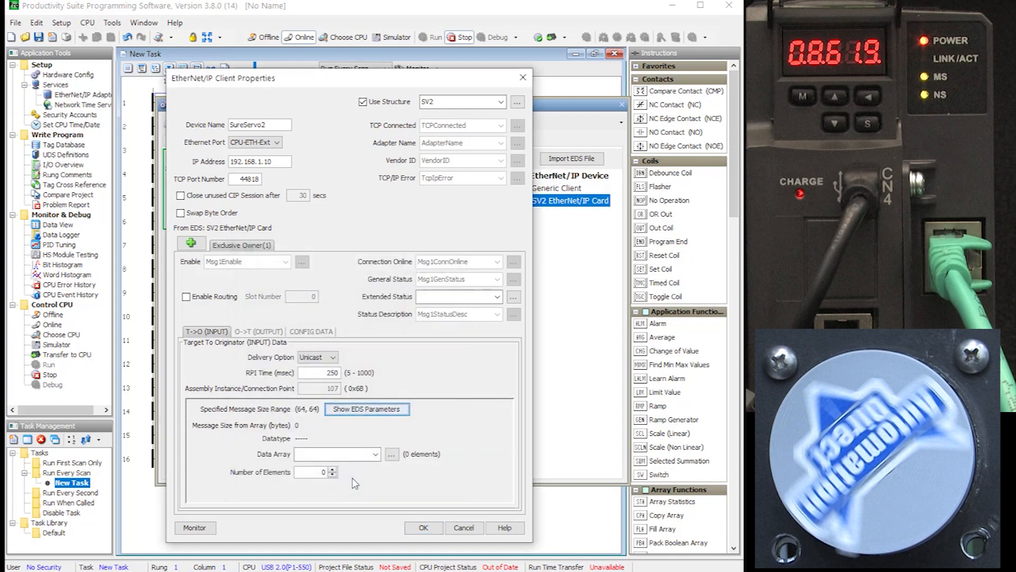
# Step: Assign a new data array PLC_Input to the T->O input data, defined as a 32-bit integer 1D array with 16 columns
pyautogui.click(350, 453)
pyautogui.write('PLC_Input')
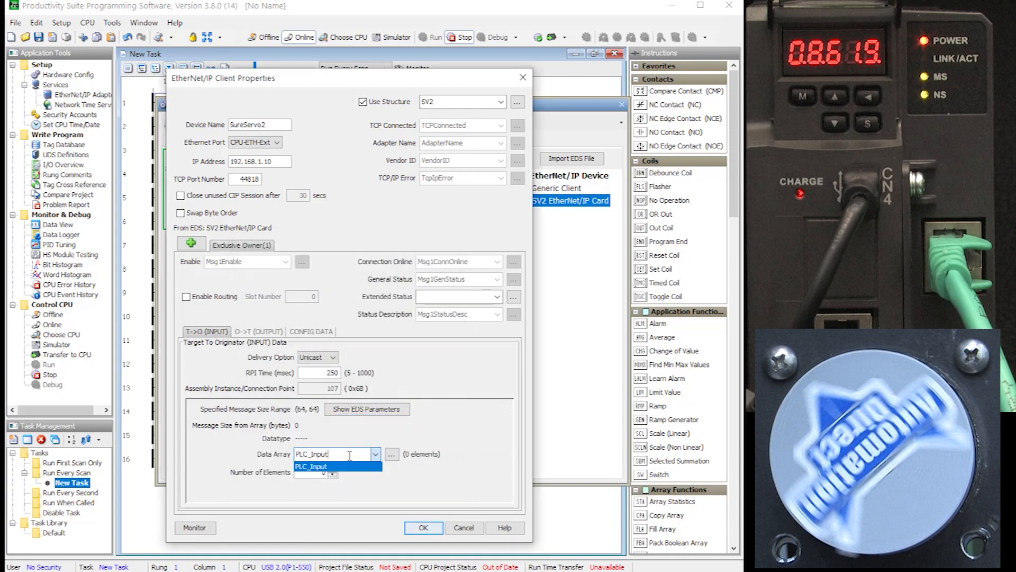
pyautogui.press('Return')
pyautogui.click(259, 278)
pyautogui.click(270, 323)
pyautogui.click(455, 278)
pyautogui.write('16')
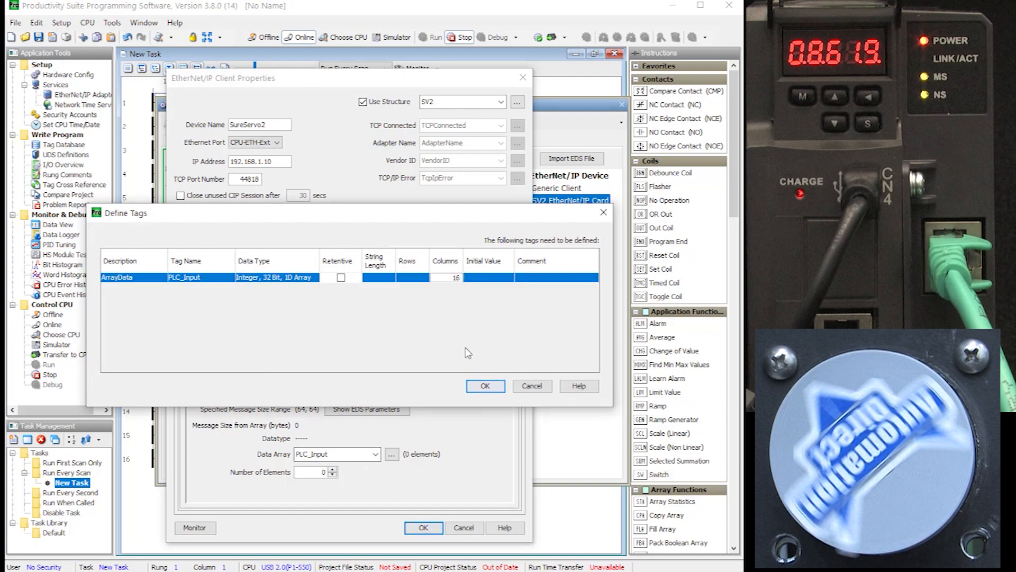
pyautogui.click(485, 386)
# Step: Review the O->T output EDS parameters and assign a new data array PLC_Output, defined as a 32-bit integer 1D array with 16 columns
pyautogui.click(269, 331)
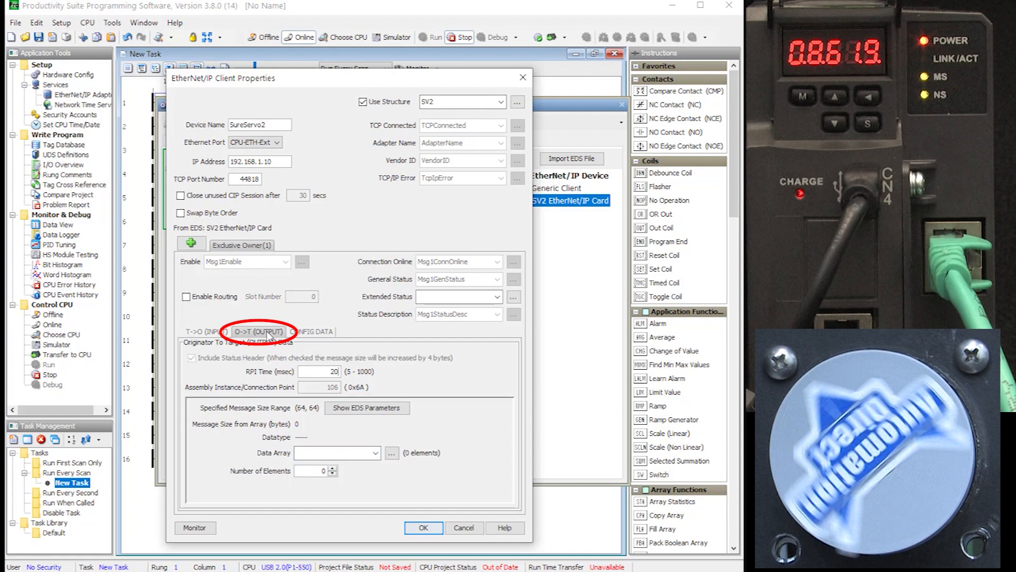
pyautogui.click(367, 407)
pyautogui.moveTo(360, 375); pyautogui.dragTo(360, 482)
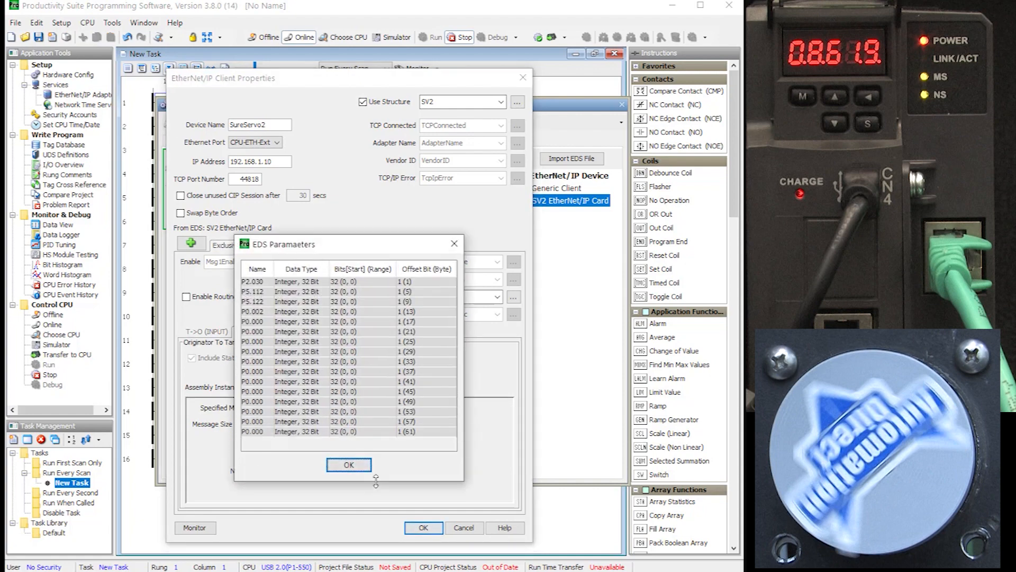
pyautogui.click(349, 465)
pyautogui.click(343, 453)
pyautogui.write('PLC_Output')
pyautogui.press('Return')
pyautogui.click(312, 278)
pyautogui.click(314, 323)
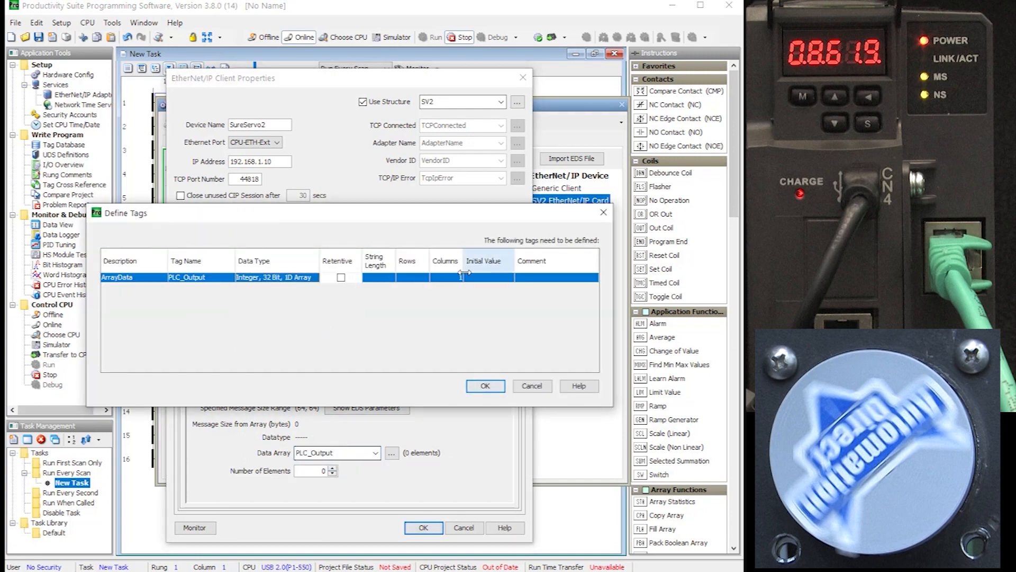
pyautogui.click(485, 386)
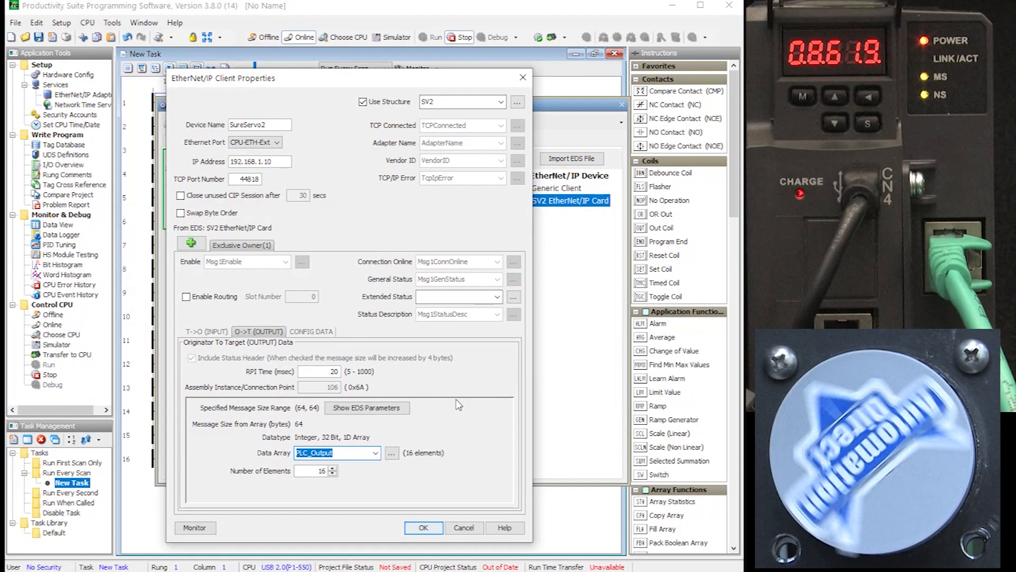
# Step: Review the configuration data, then accept the client and define its SV2 tags with string length 128 for Status Description and TCP/IP Error
pyautogui.click(318, 333)
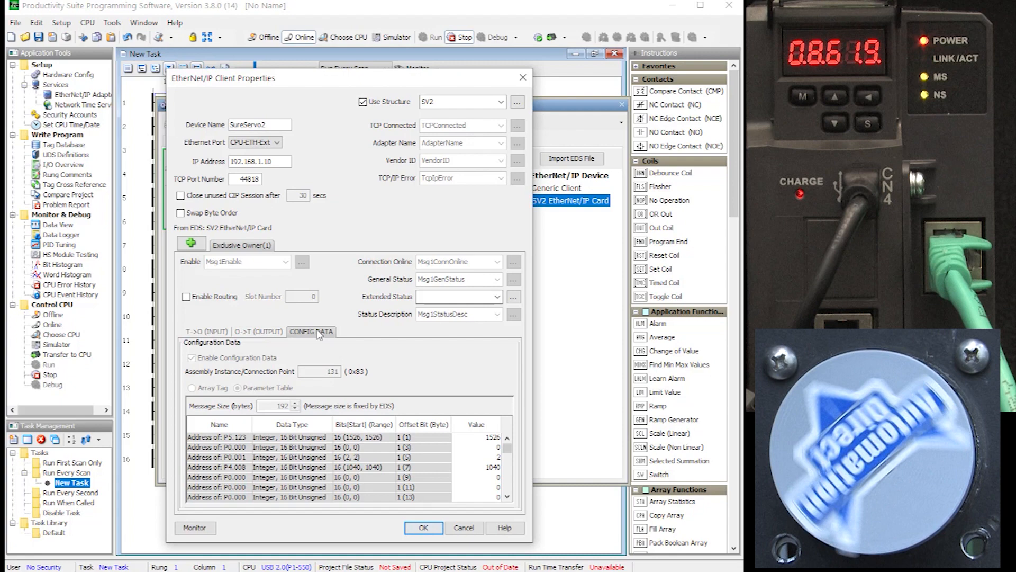
pyautogui.click(423, 527)
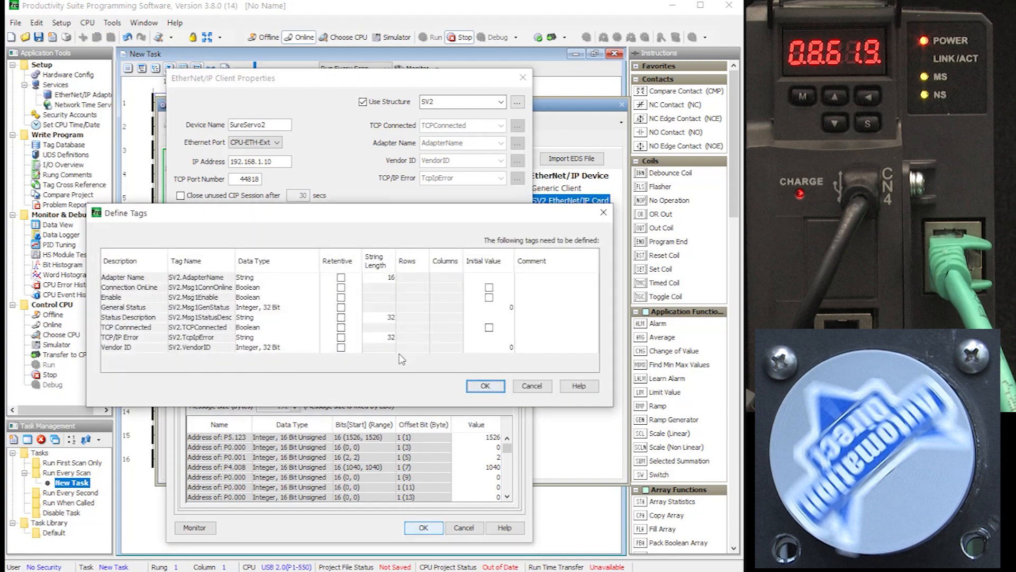
pyautogui.click(392, 317)
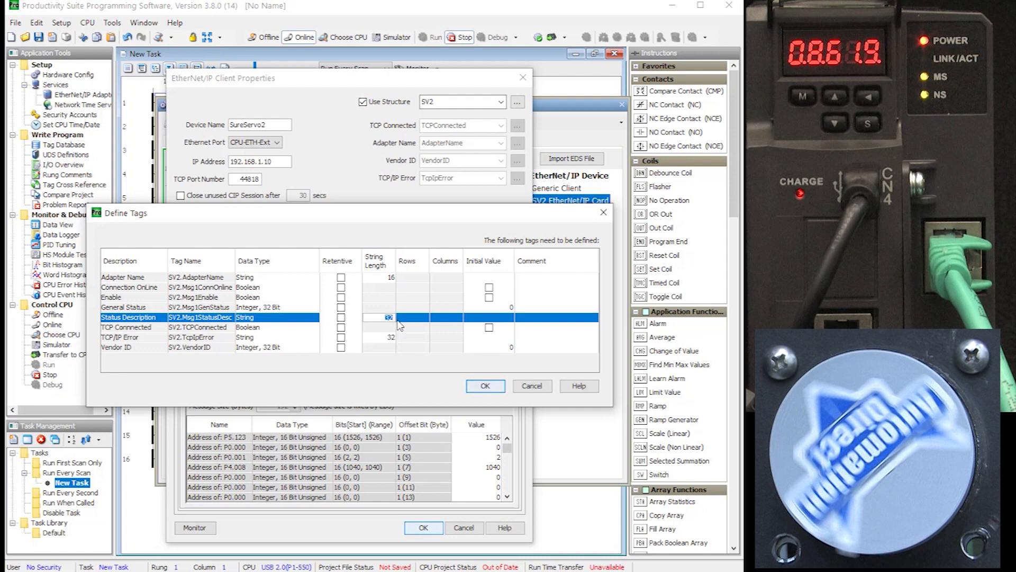
pyautogui.write('12')
pyautogui.click(395, 338)
pyautogui.write('128')
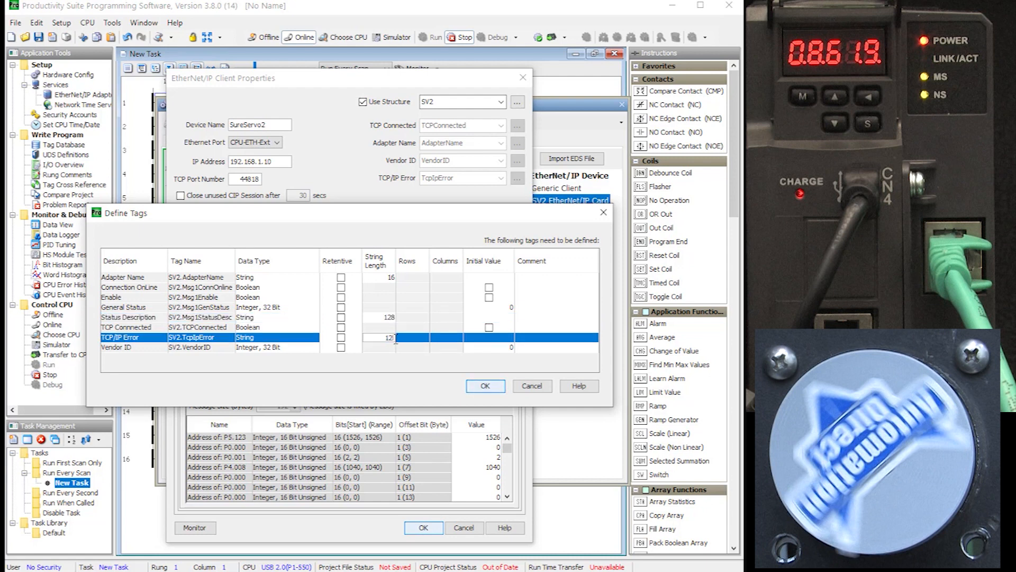
pyautogui.click(485, 385)
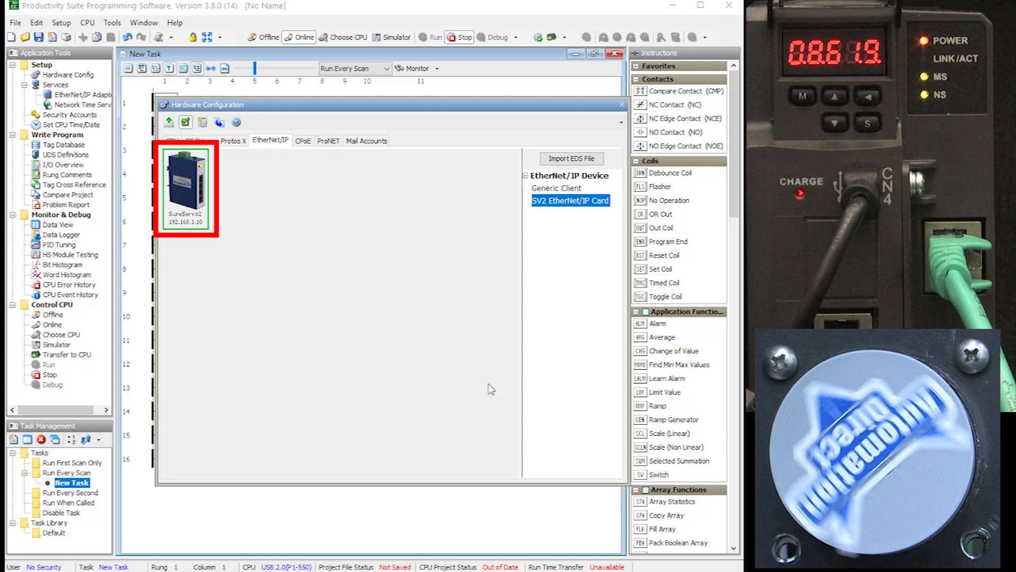
# Step: Add the SureServo2 client's tags to a new Data View tab named E/IP Scanner - SureServo2
pyautogui.doubleClick(199, 209)
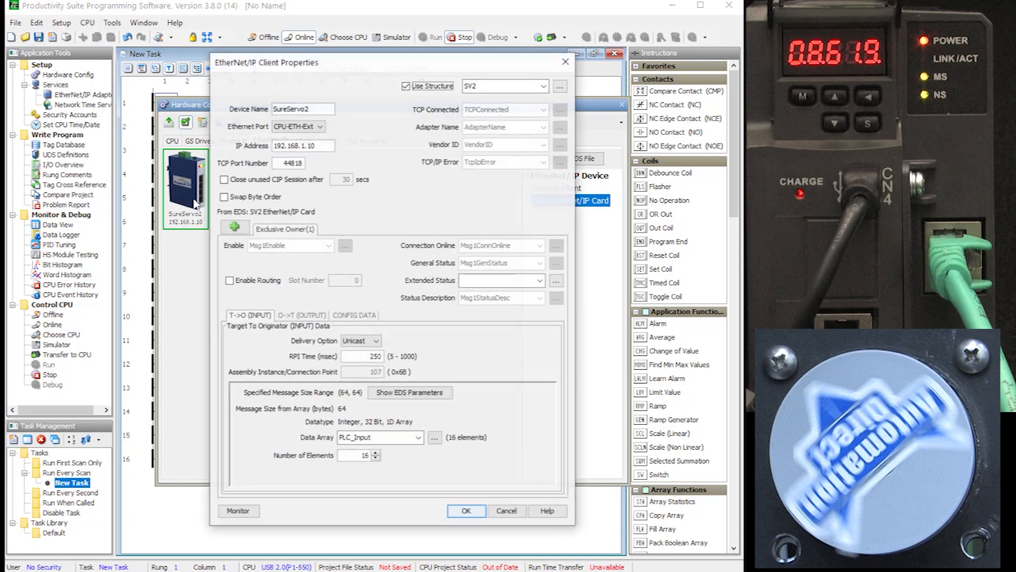
pyautogui.click(245, 511)
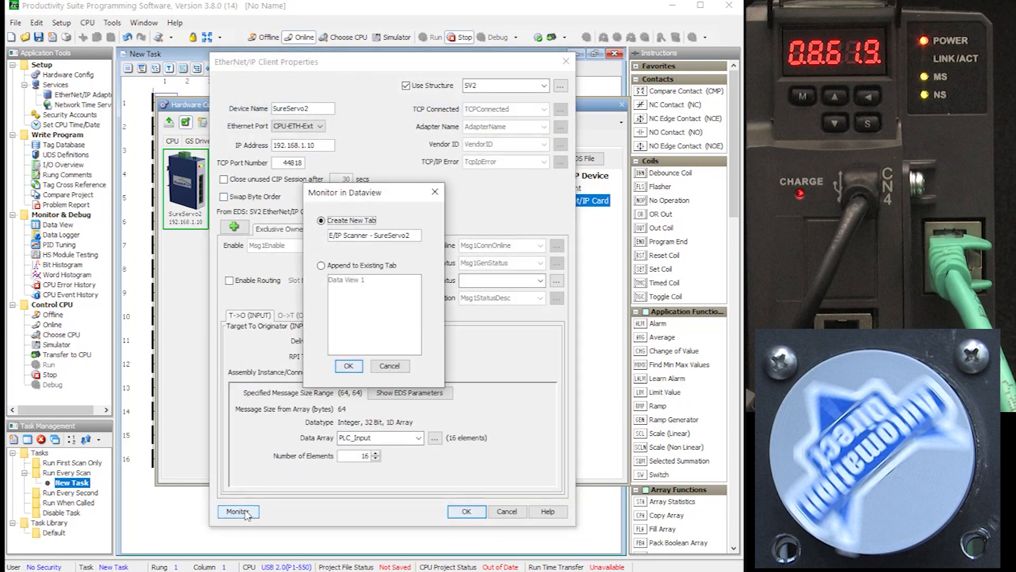
pyautogui.click(350, 367)
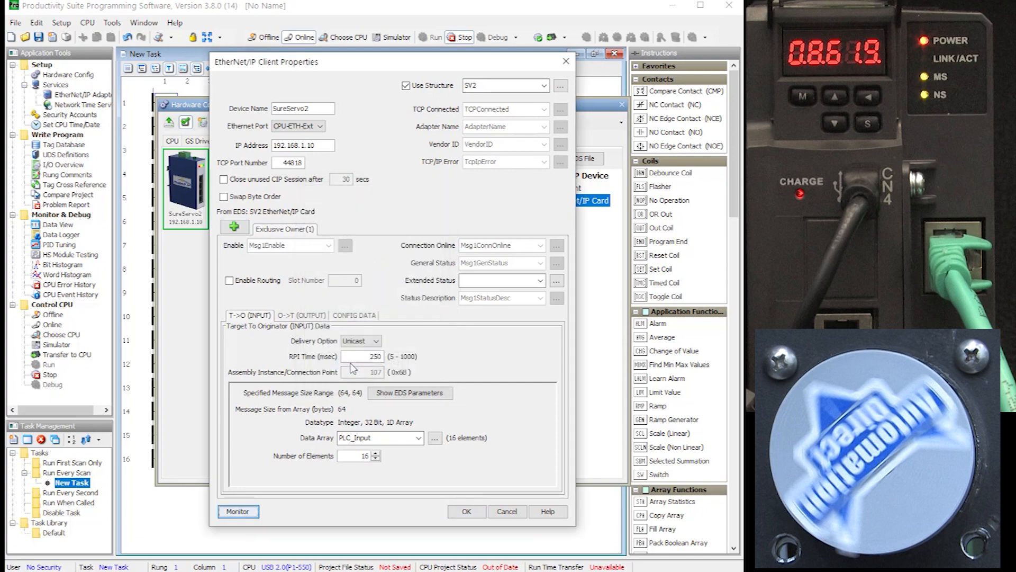
pyautogui.click(466, 513)
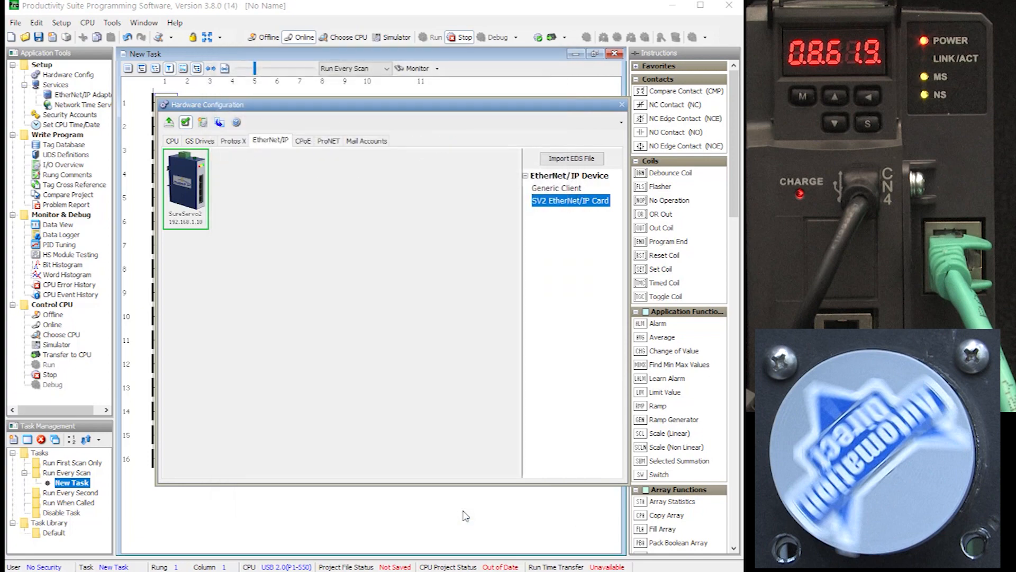
# Step: Close the hardware configuration and transfer the project to the CPU
pyautogui.click(622, 104)
pyautogui.click(551, 37)
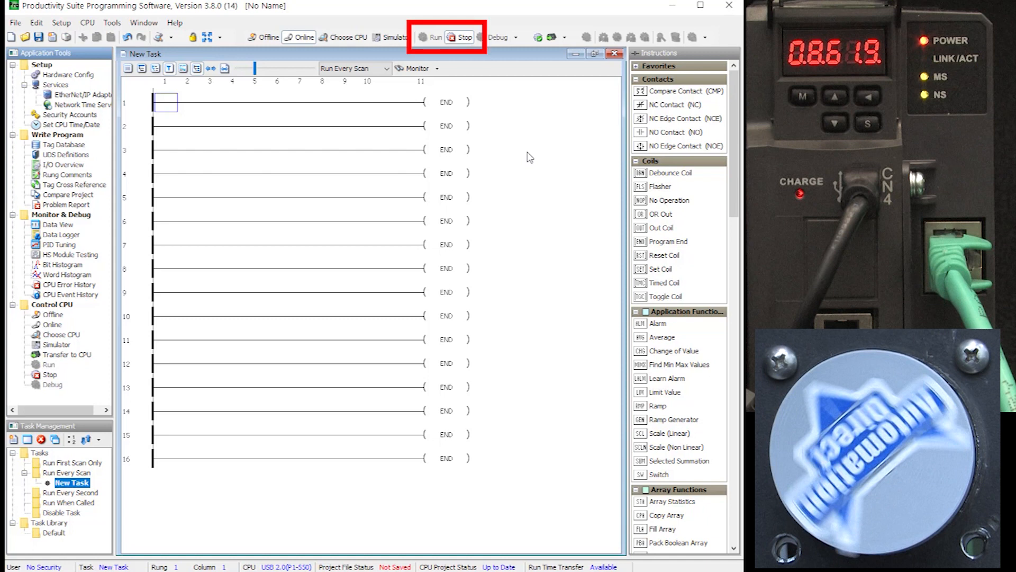
# Step: In the E/IP Scanner - SureServo2 data view, expand PLC_Input and PLC_Output and set the edit value of SV2.Msg1Enable to on
pyautogui.click(63, 227)
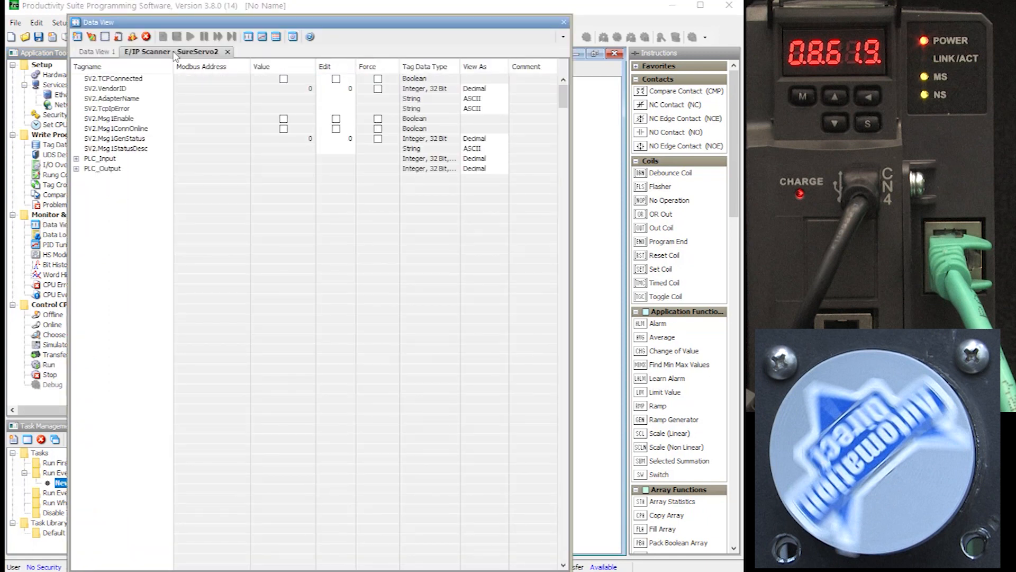
pyautogui.click(77, 159)
pyautogui.click(76, 346)
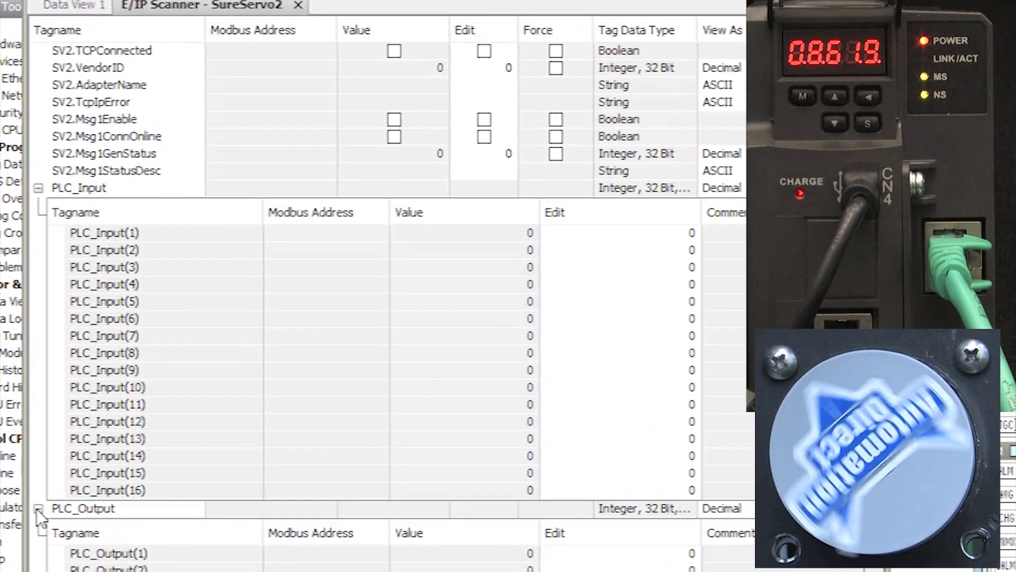
pyautogui.click(499, 123)
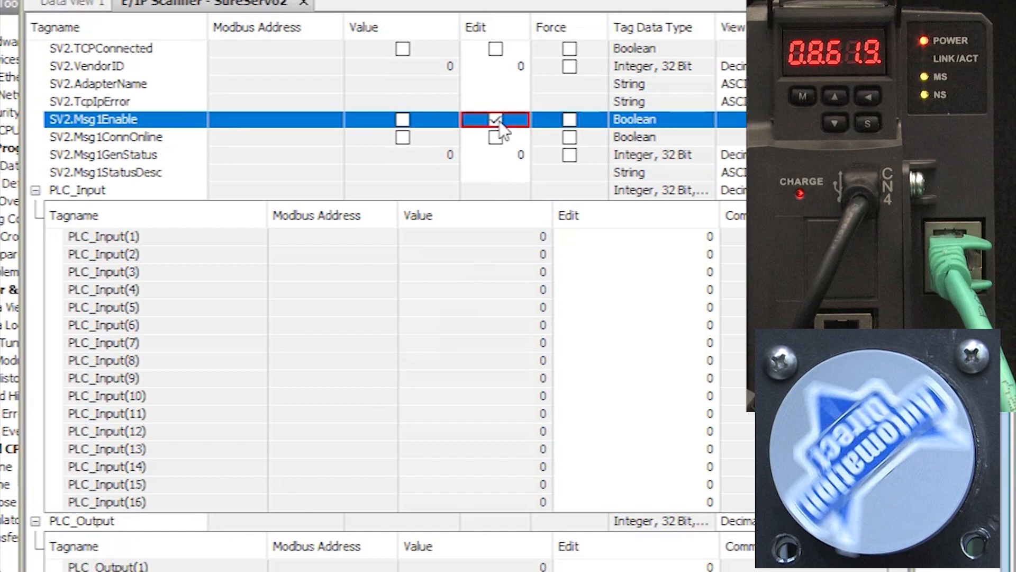
pyautogui.click(72, 1)
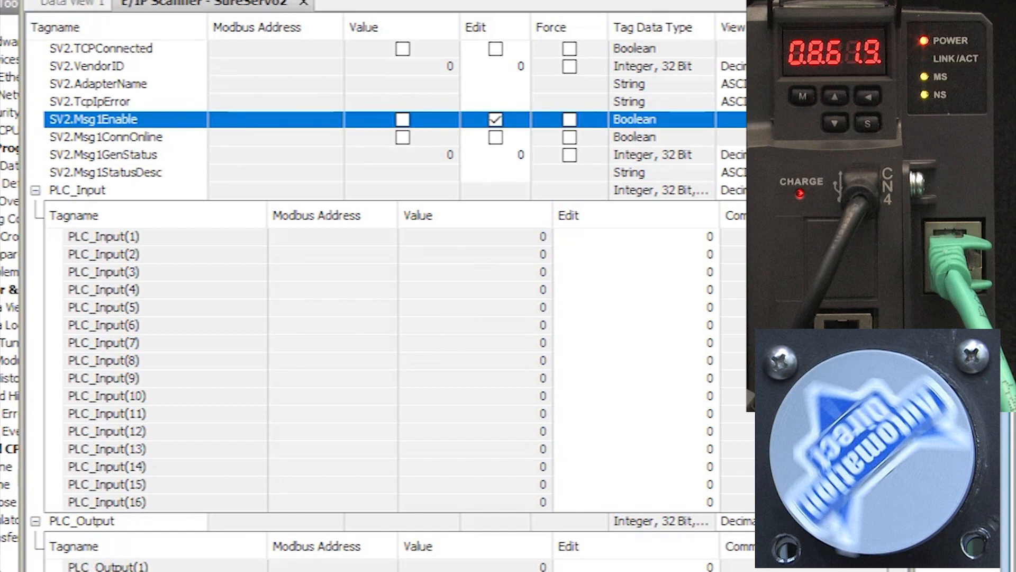